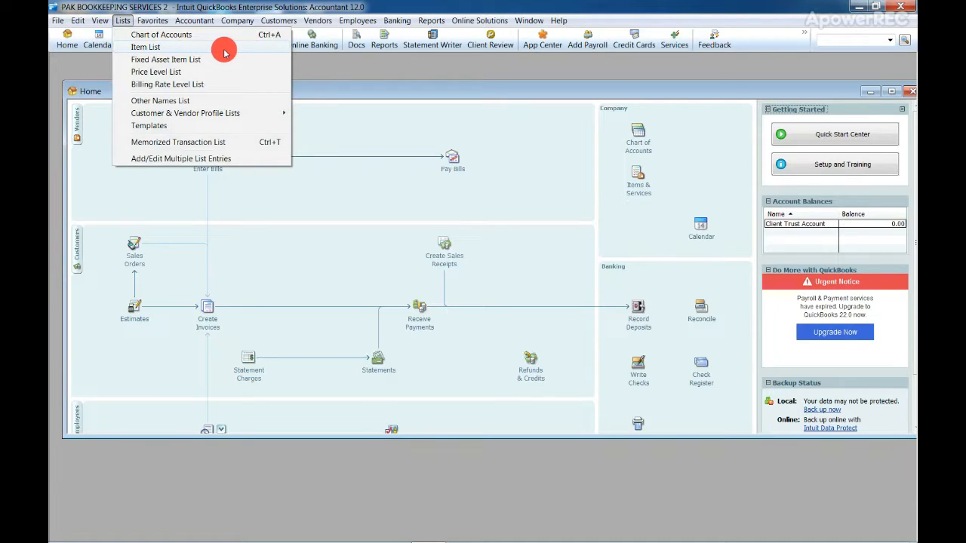
Open the item list and start a new item, dismissing the Add/Edit Multiple List Entries feature notice.
left_click(224, 50)
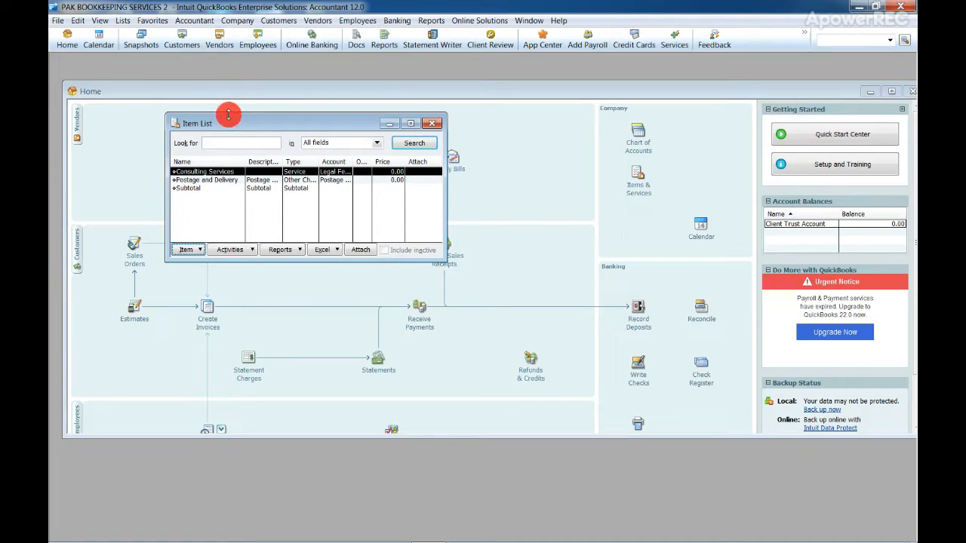
left_click_drag(234, 133, 257, 134)
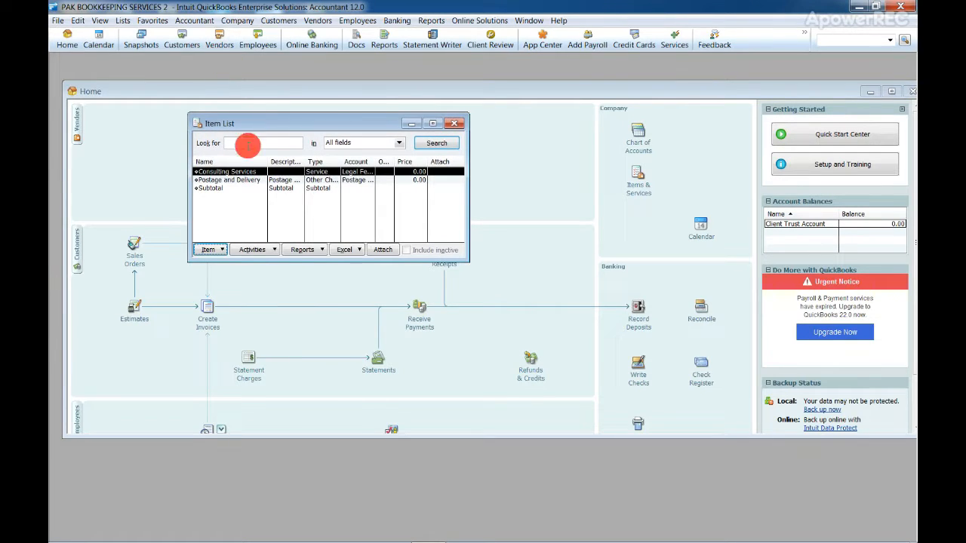
left_click(224, 249)
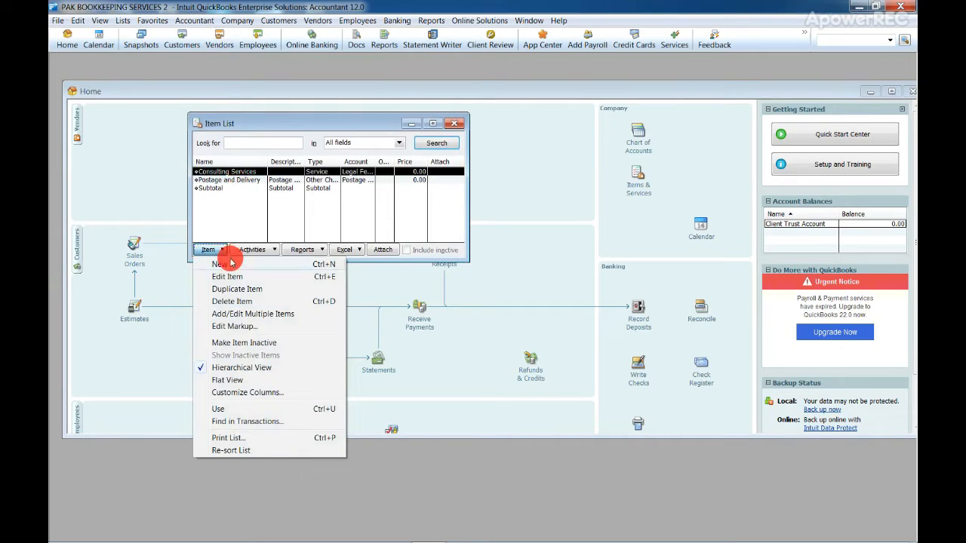
left_click(280, 265)
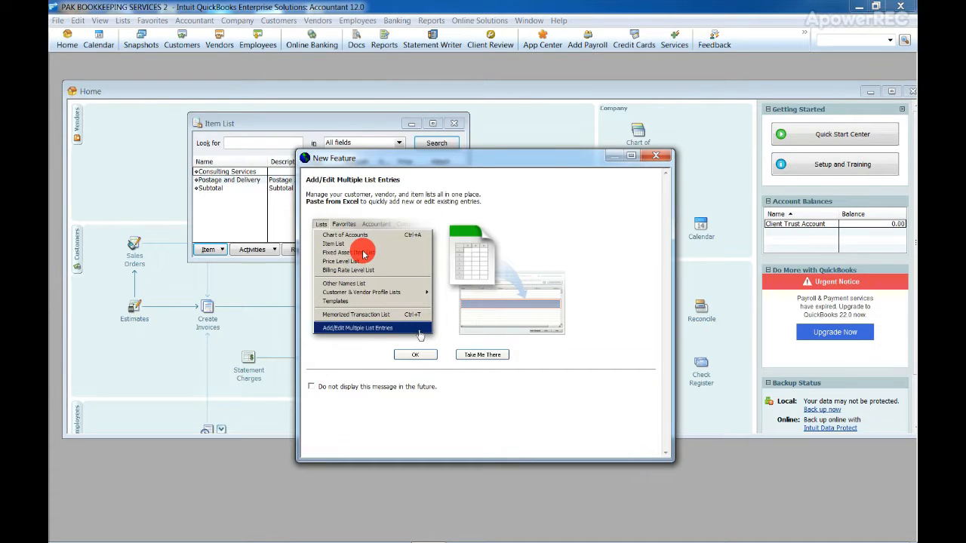
left_click_drag(370, 156, 337, 144)
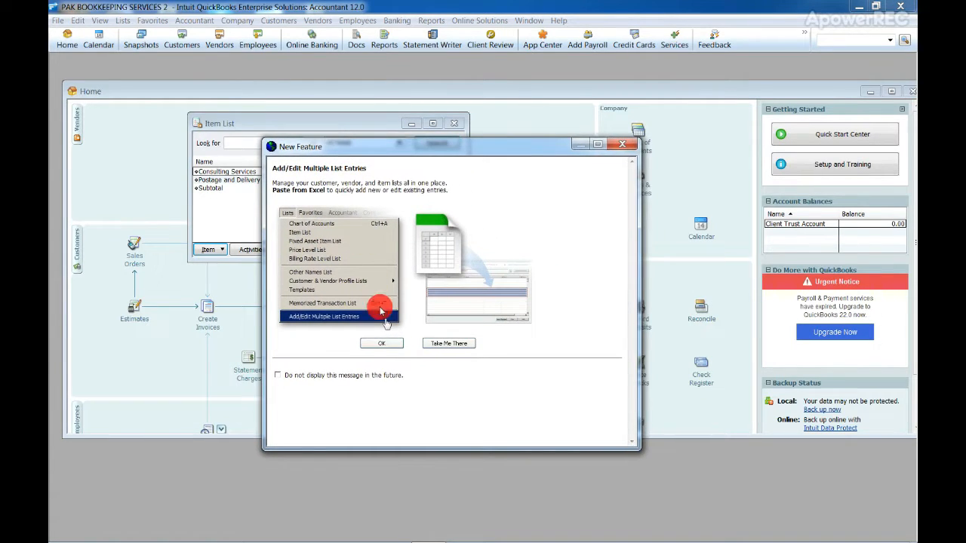
left_click(385, 342)
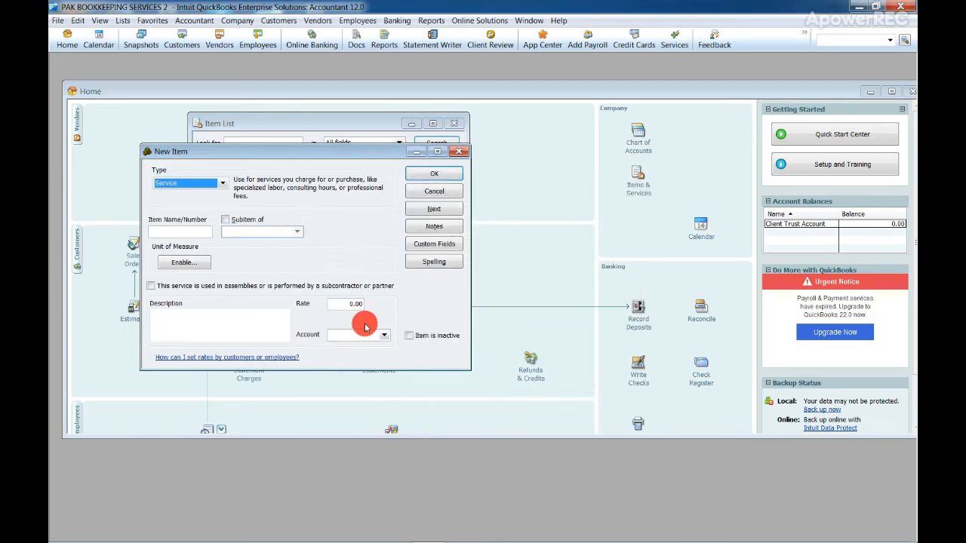
Choose Service as the new item's type and name the item Bookkeeping Services.
left_click(221, 184)
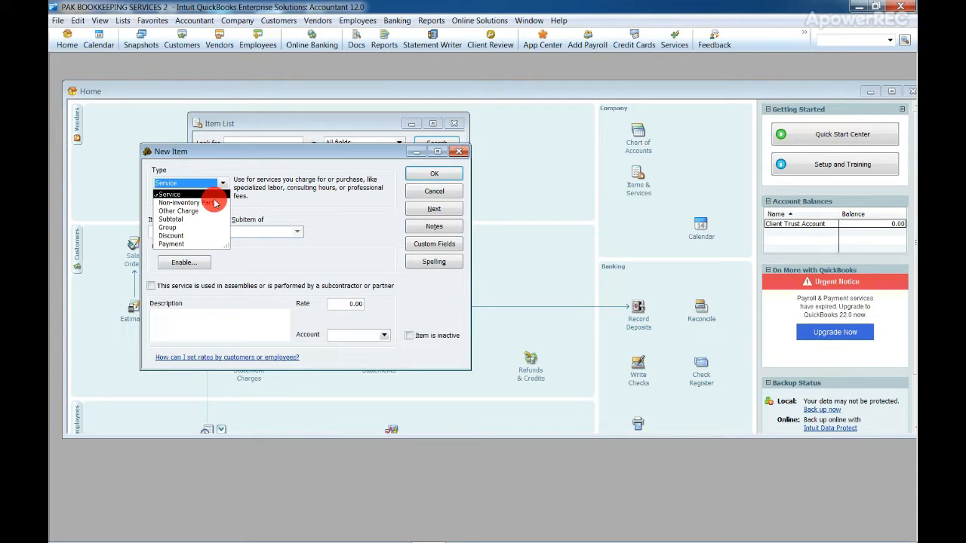
left_click(199, 195)
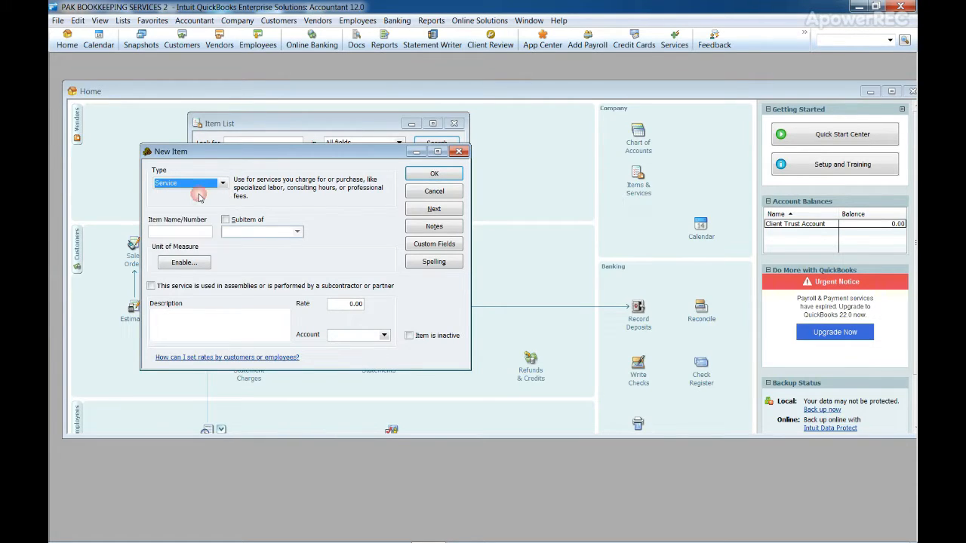
left_click(199, 196)
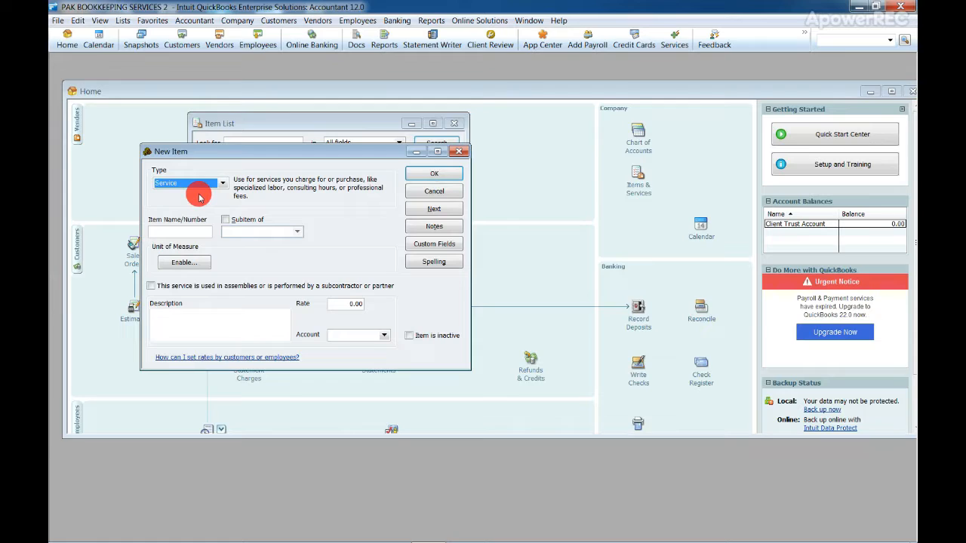
left_click(181, 231)
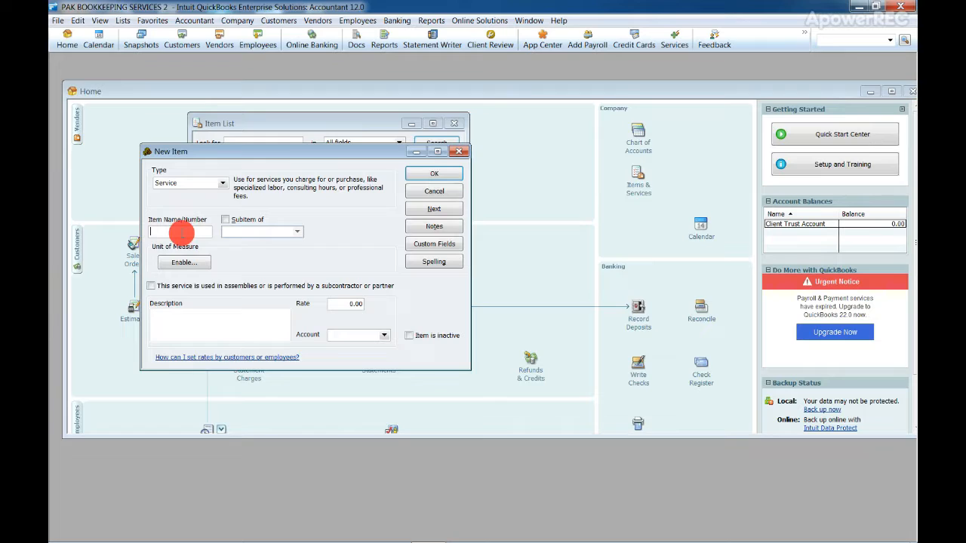
type("Bookkeeping")
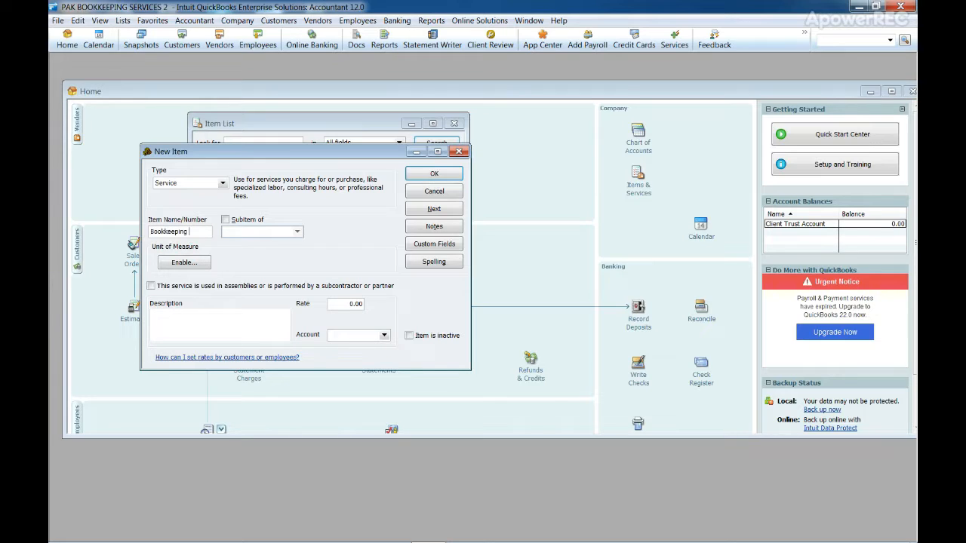
key("shift+Home")
key("End")
type("Services")
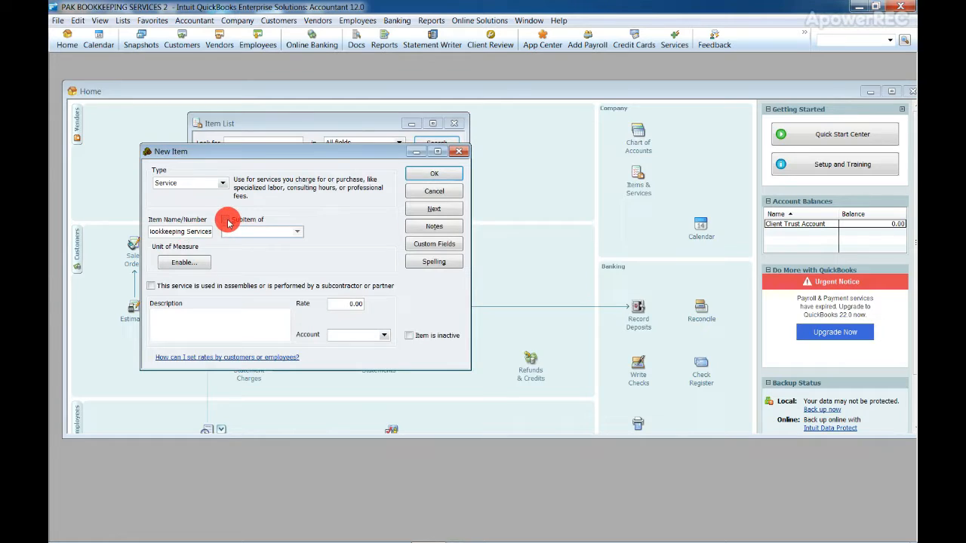
Make the new service item a subitem of Consulting Services.
left_click(227, 221)
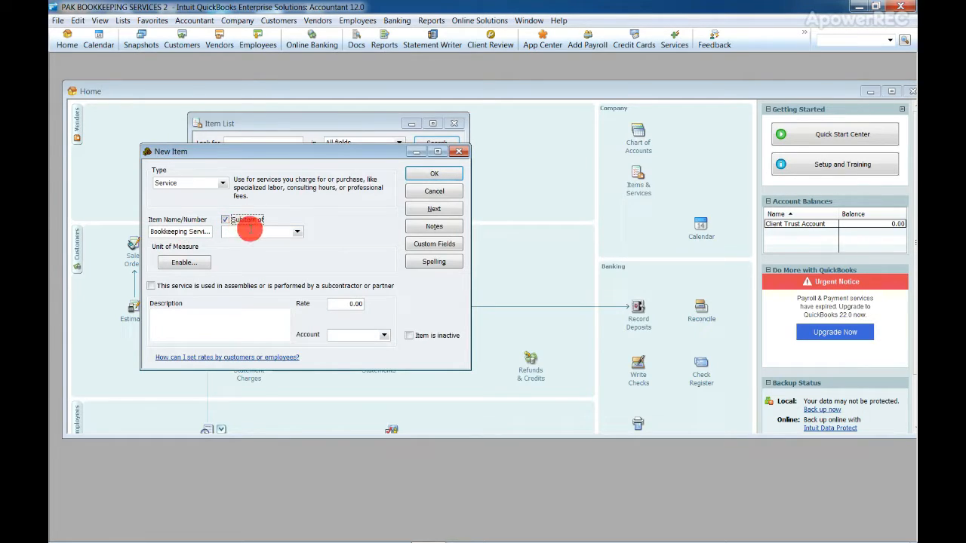
left_click(298, 232)
left_click_drag(302, 235, 277, 261)
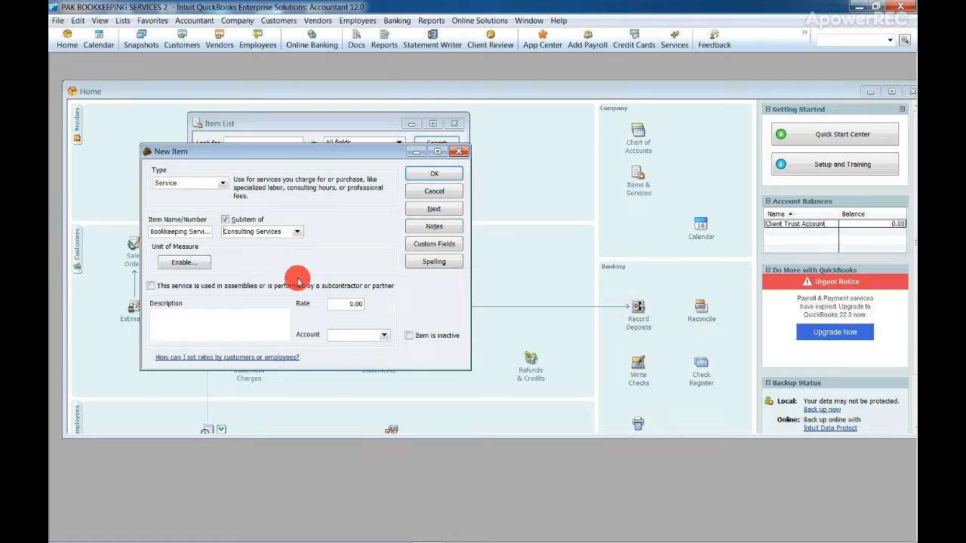
Set the new service item's rate to 200.00 and leave its description empty.
left_click(362, 303)
left_click(369, 305)
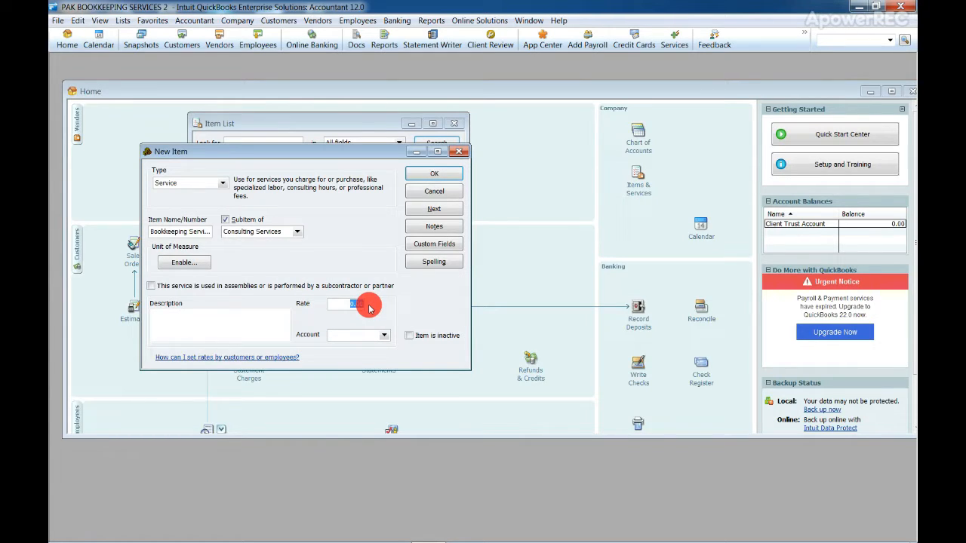
type("2")
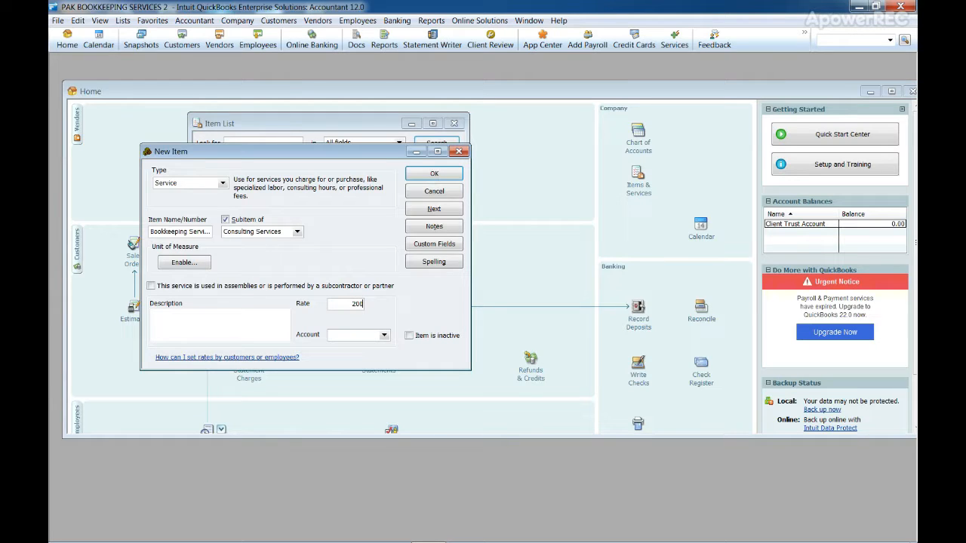
left_click(285, 322)
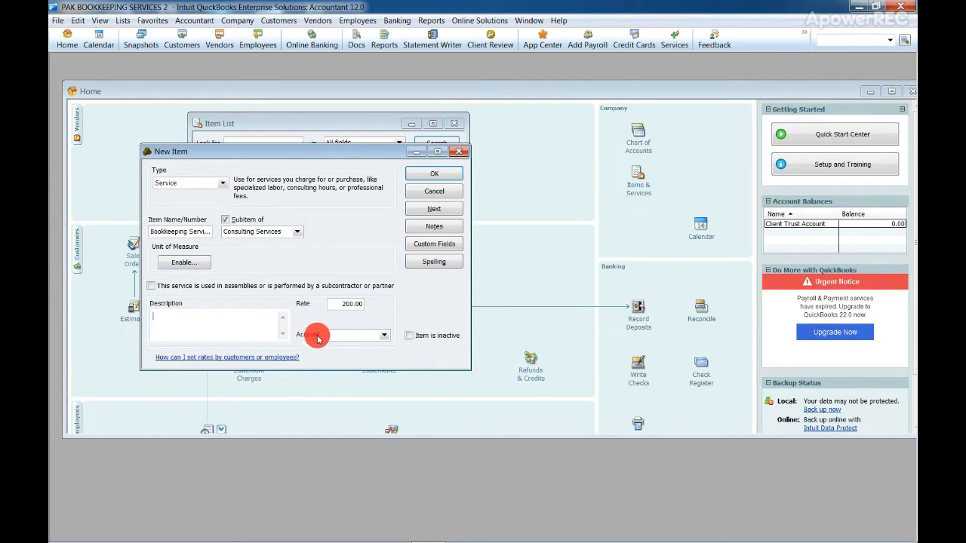
Assign the Legal Fee Income account to the new service item and save it.
left_click(383, 335)
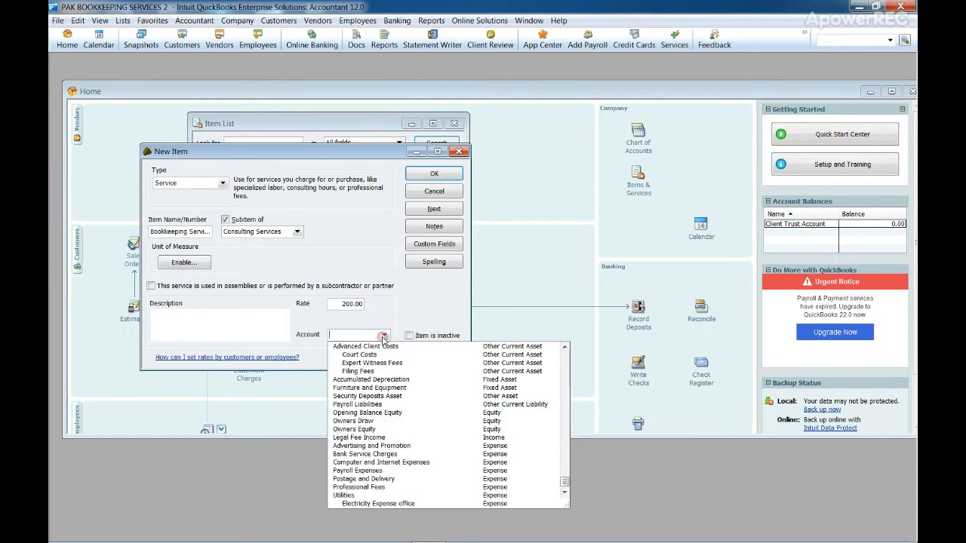
left_click(382, 338)
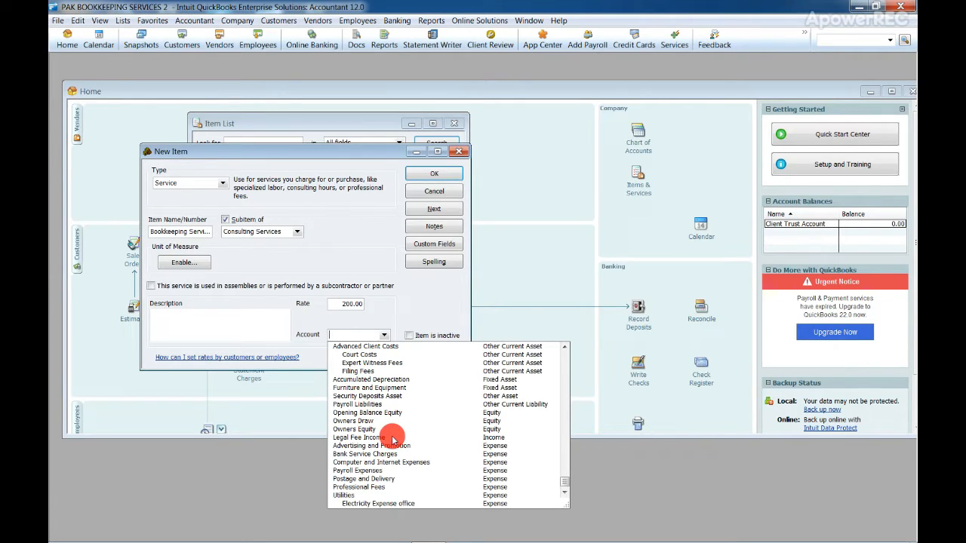
left_click(438, 437)
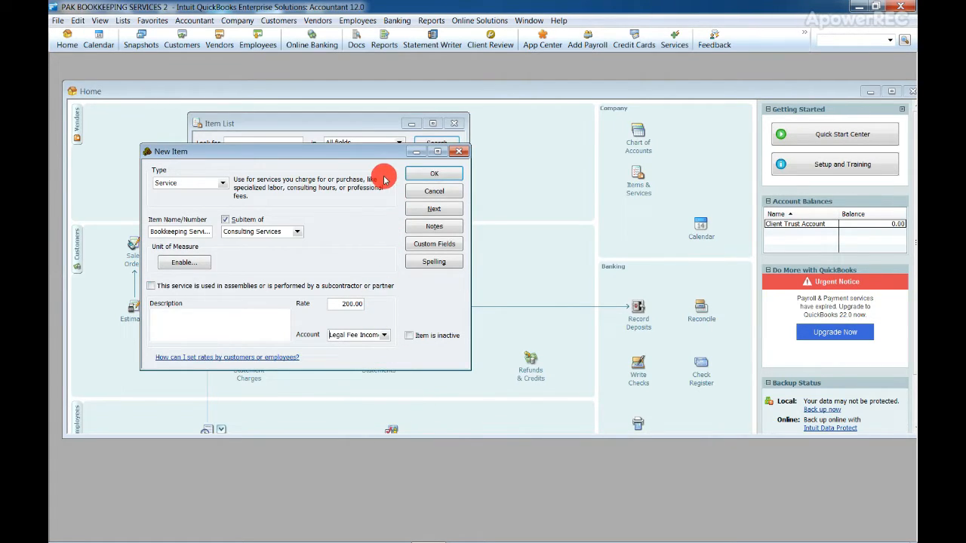
left_click(434, 176)
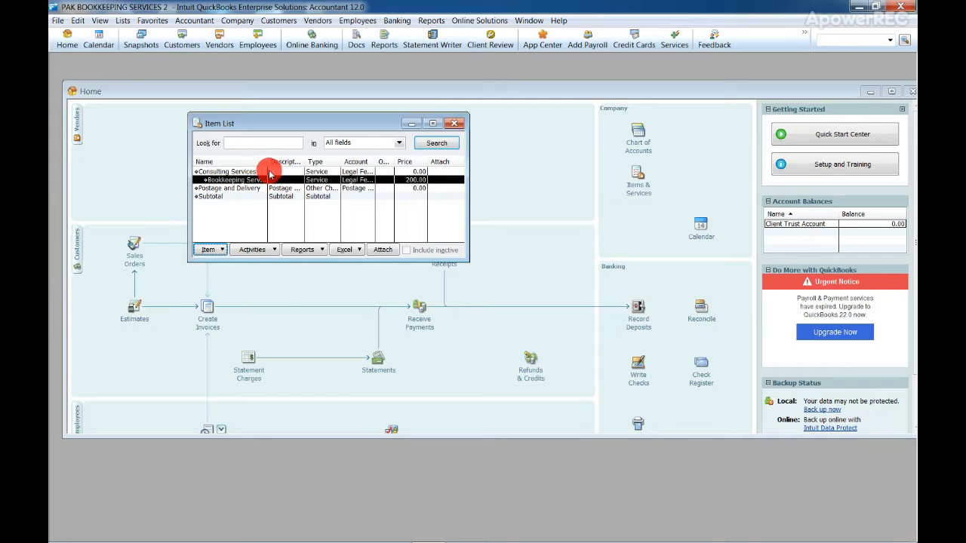
Widen the item list's Name column and select the Bookkeeping Services item.
left_click_drag(268, 162, 286, 163)
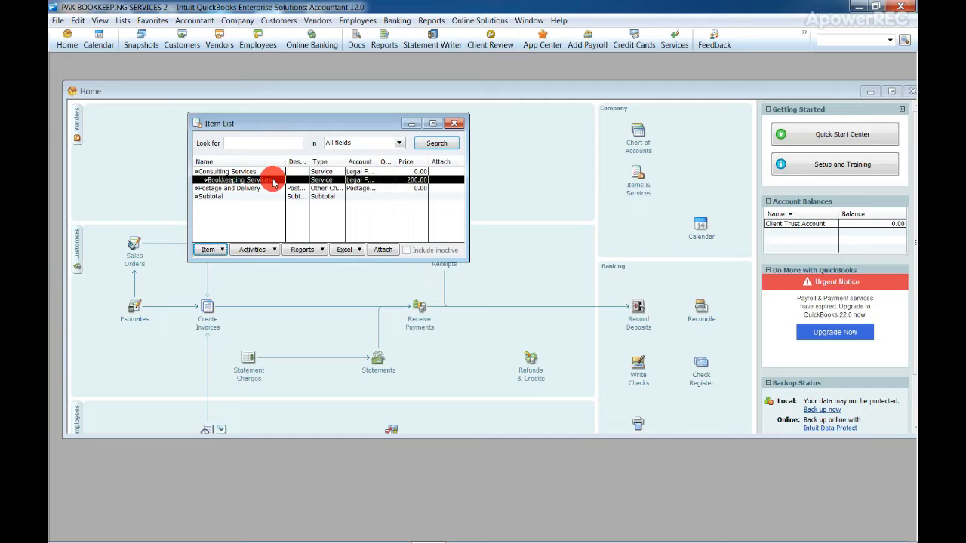
double_click(273, 182)
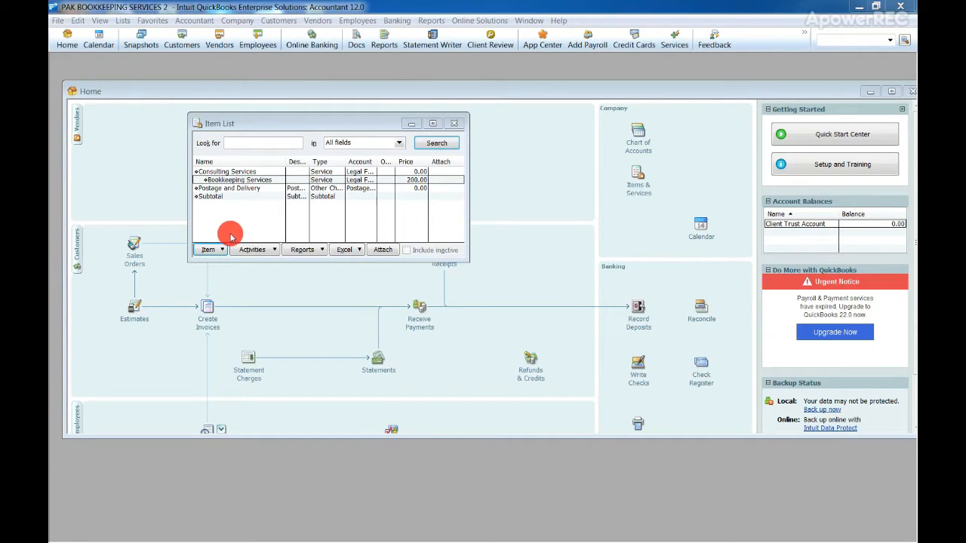
Open the Bookkeeping Services item for editing, dismiss the feature notice, review its details and close the form.
left_click(225, 250)
left_click(224, 250)
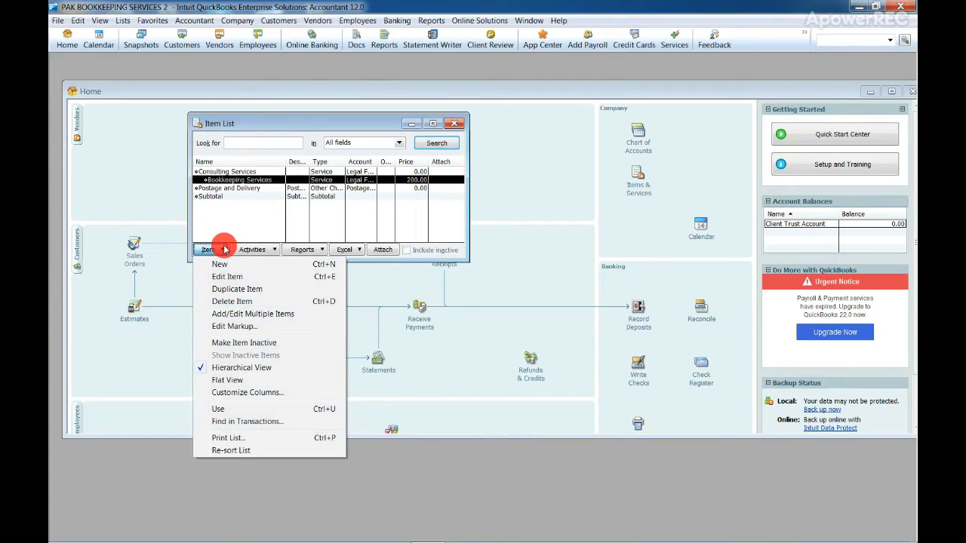
left_click(247, 279)
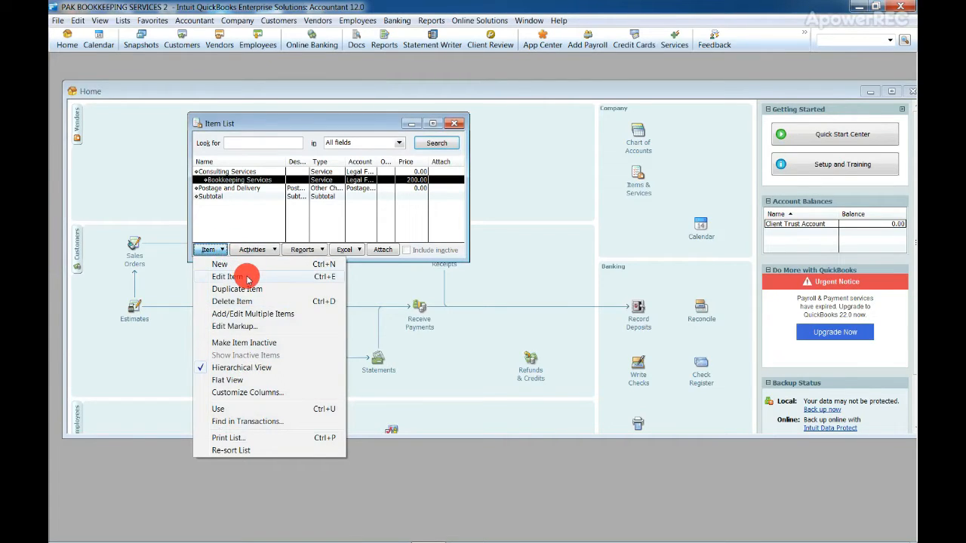
left_click(248, 279)
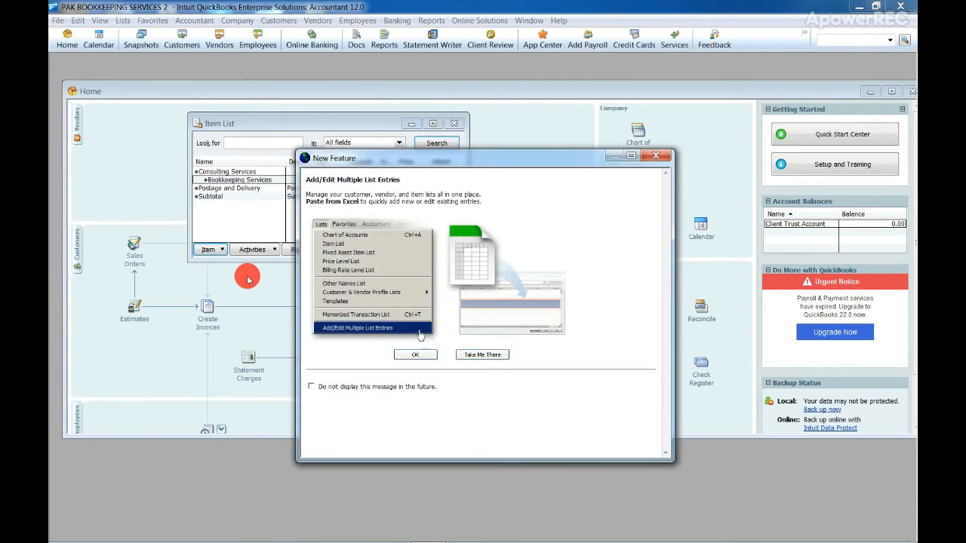
left_click(415, 354)
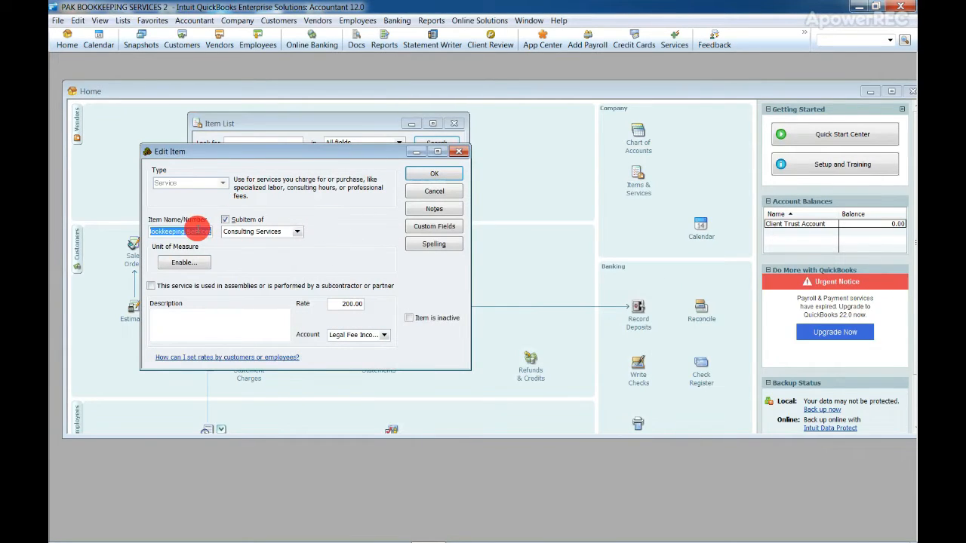
left_click(193, 231)
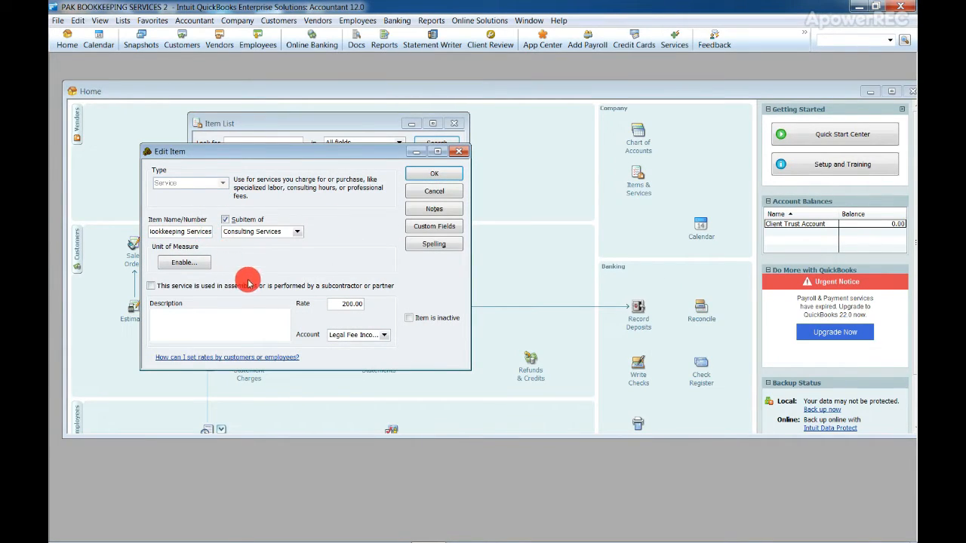
left_click(430, 181)
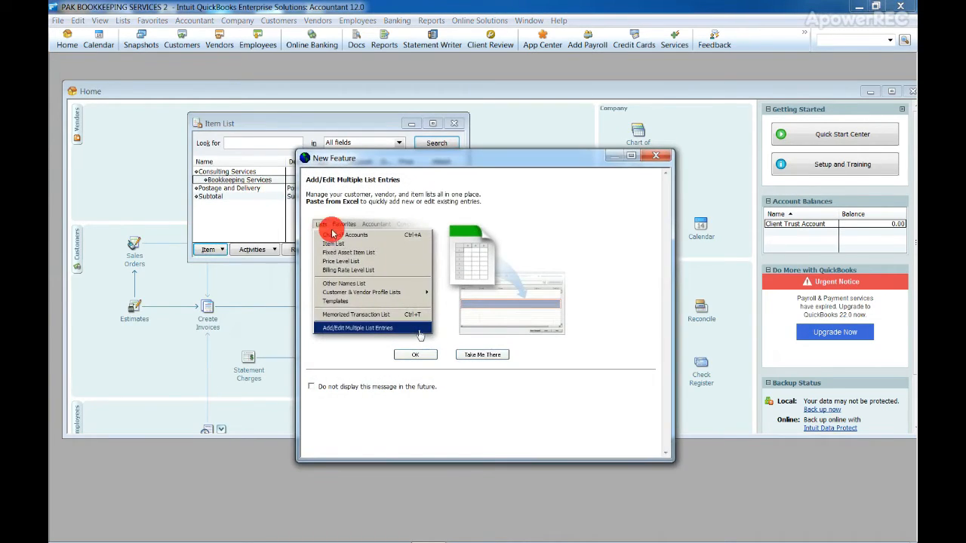
Dismiss the feature notice, view the Bookkeeping Services item's edit form once more and close it.
left_click(423, 355)
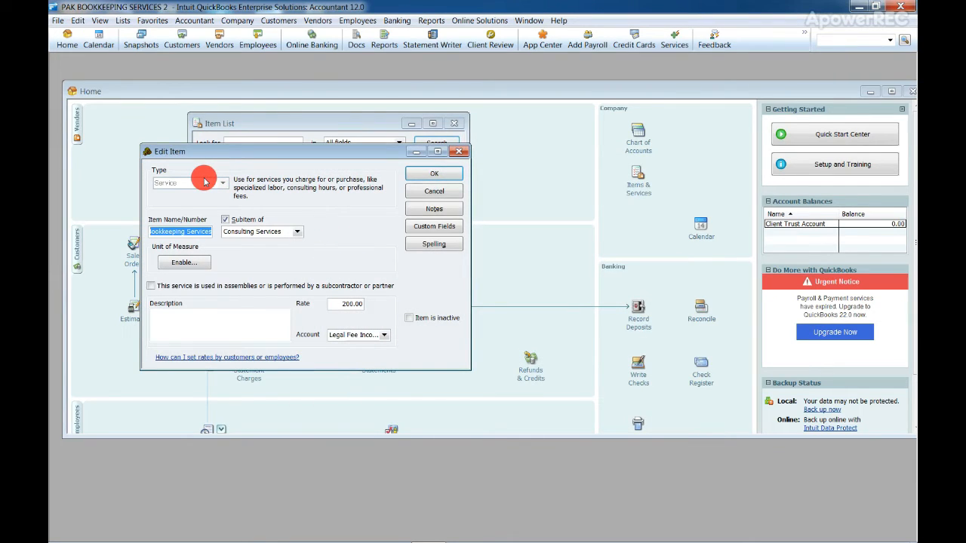
left_click_drag(231, 156, 256, 153)
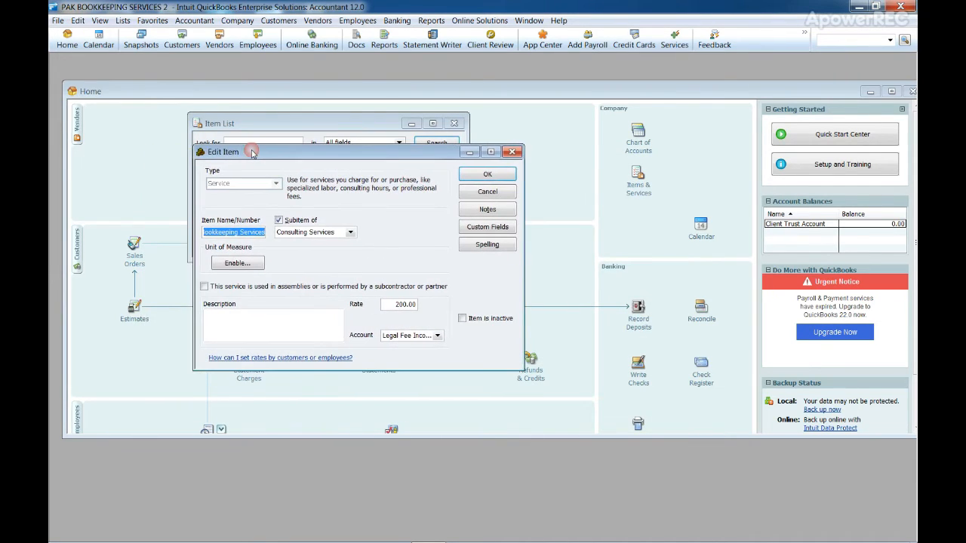
left_click(487, 174)
left_click(210, 249)
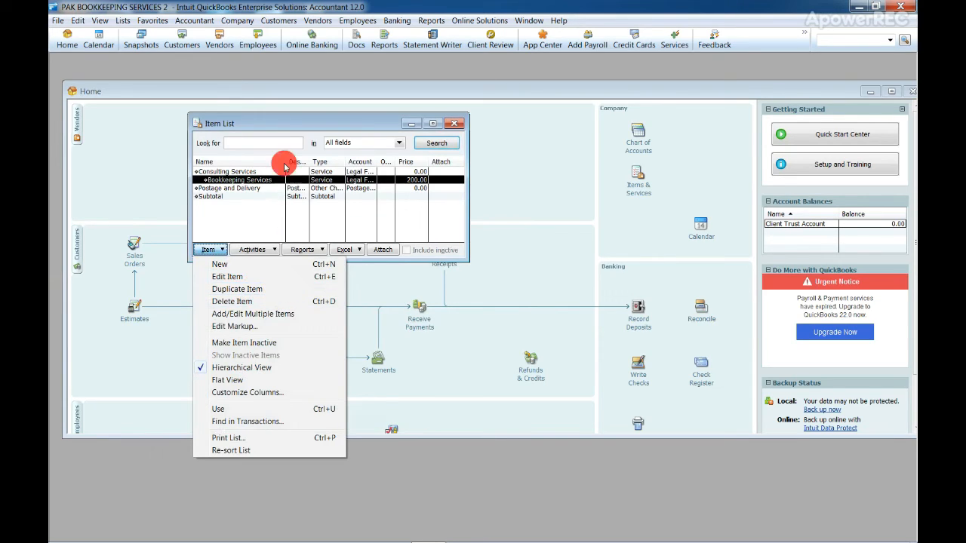
left_click(281, 123)
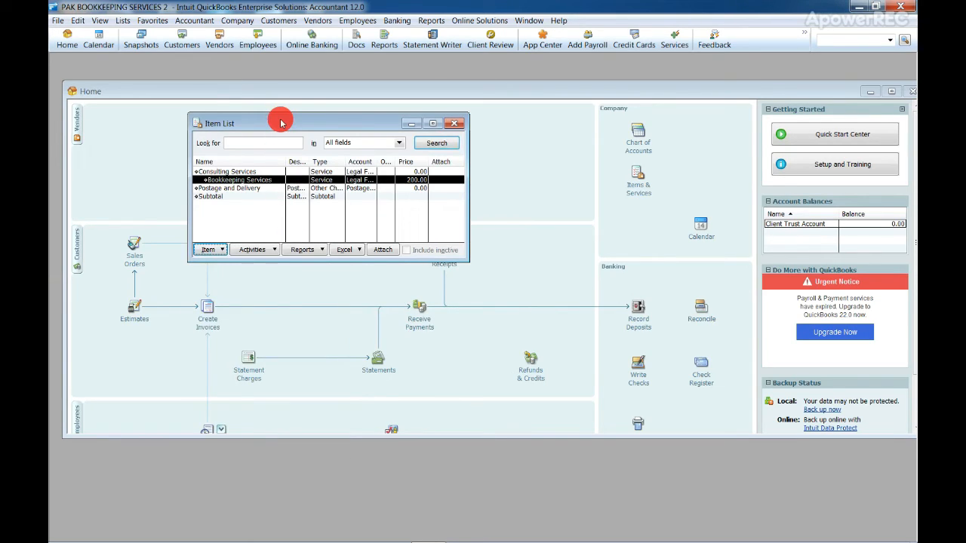